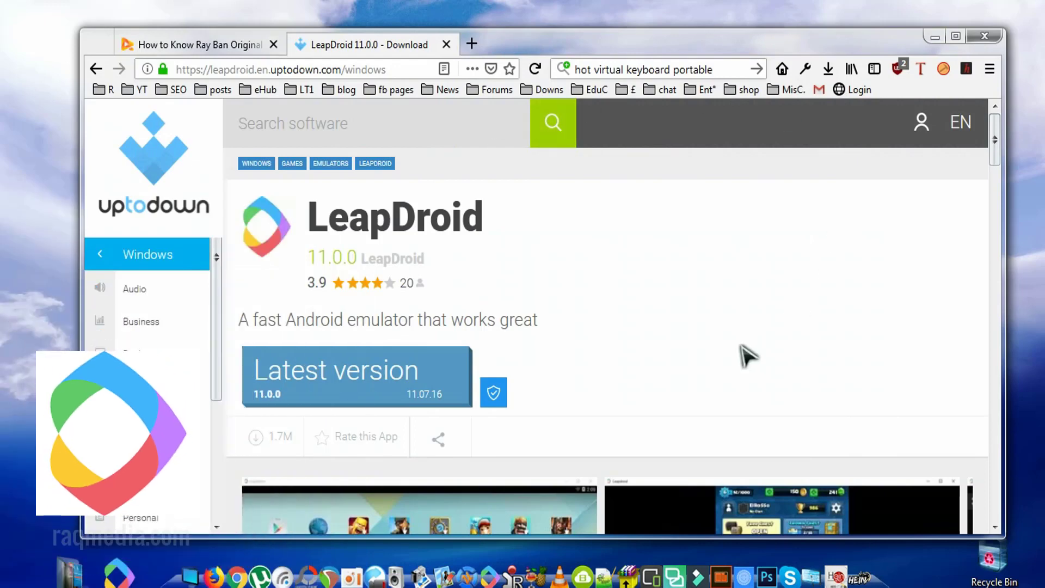
# Look over the LeapDroid 11.0.0 download page on Uptodown.
pyautogui.scroll(-5, 737, 354)
pyautogui.scroll(4, 928, 381)
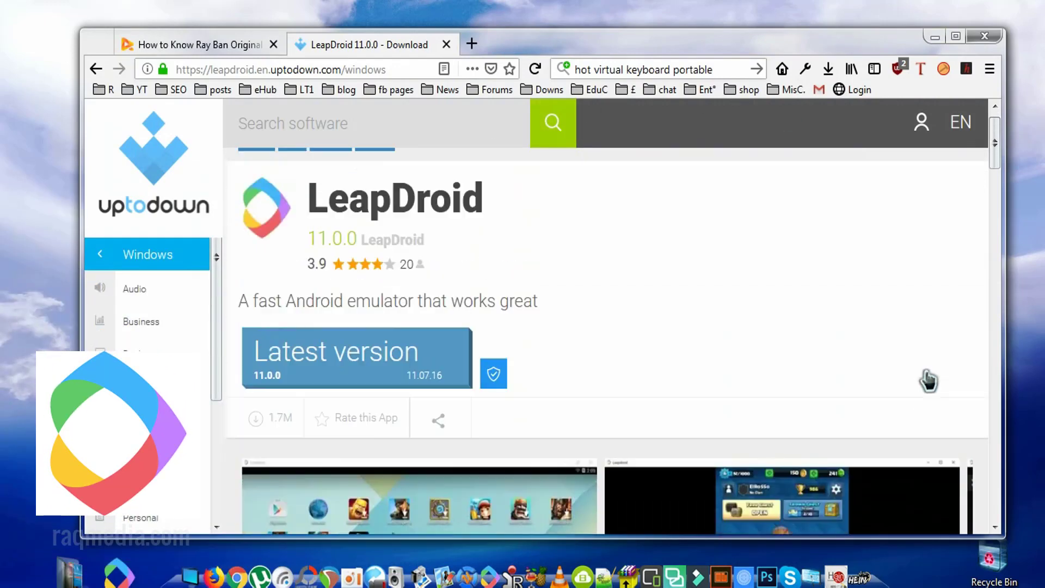
pyautogui.scroll(1, 928, 381)
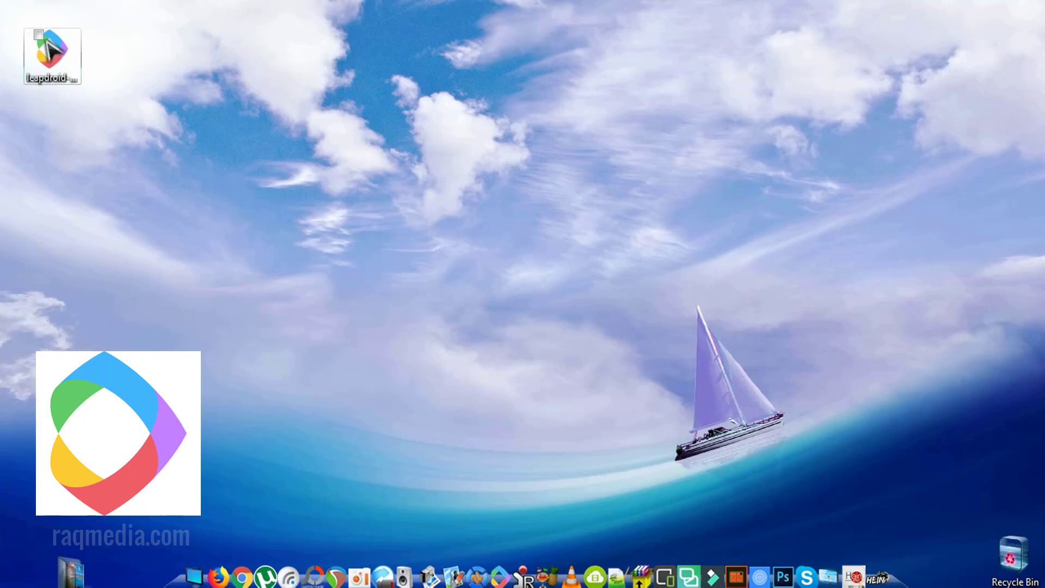
# Run the LeapDroid installer from the desktop and move its icon to the lower part of the desktop during installation.
pyautogui.click(66, 69)
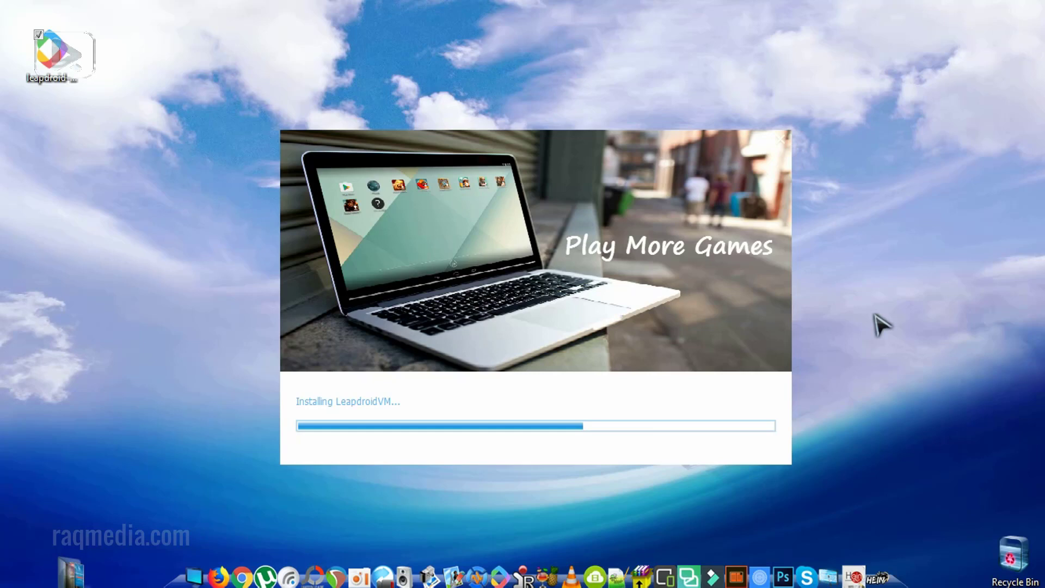
pyautogui.moveTo(54, 55); pyautogui.dragTo(54, 492)
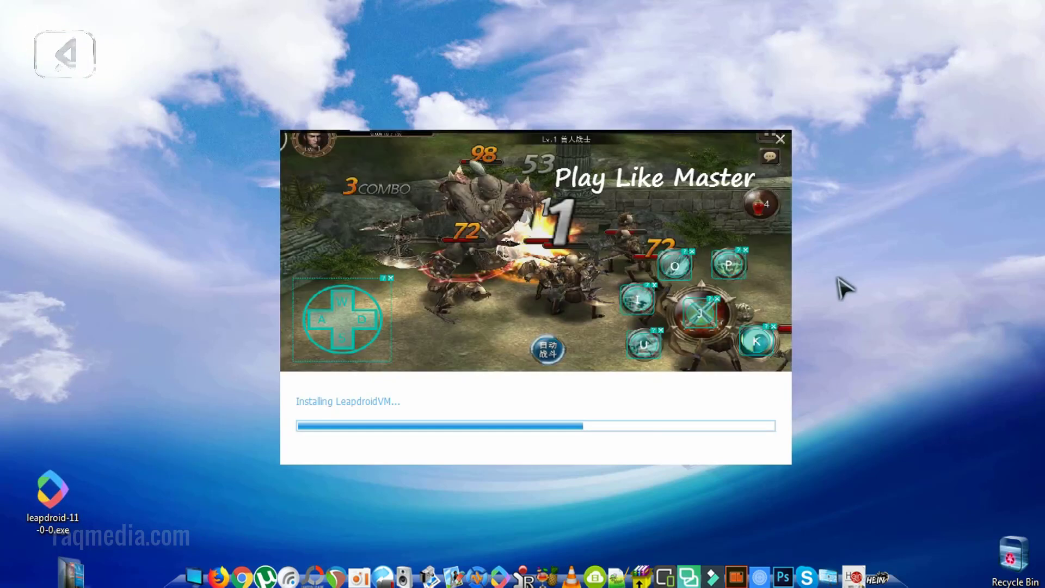
pyautogui.click(327, 401)
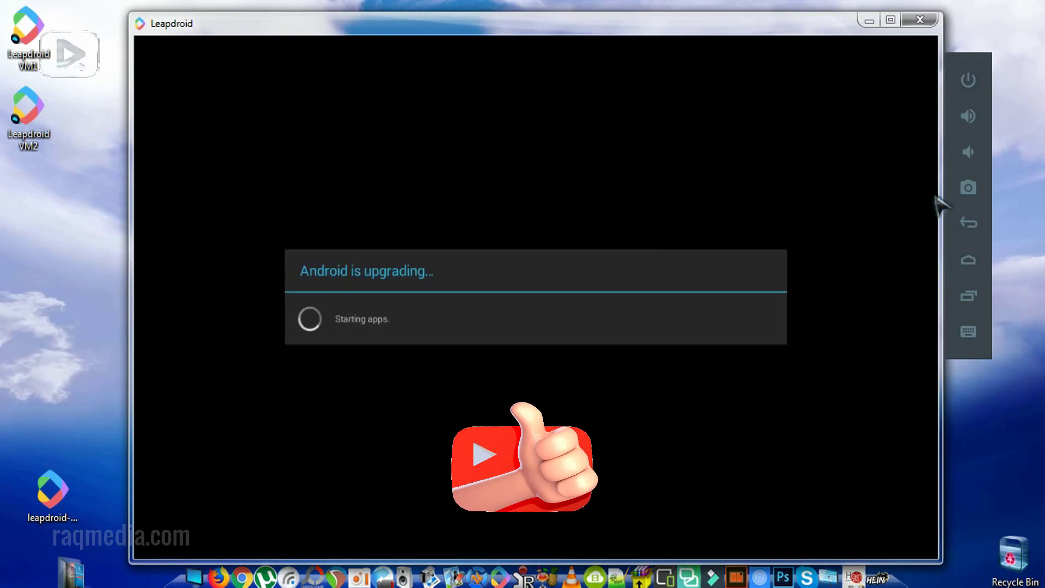
# Maximize the Leapdroid emulator window and dismiss the "Make yourself at home" introduction.
pyautogui.click(891, 20)
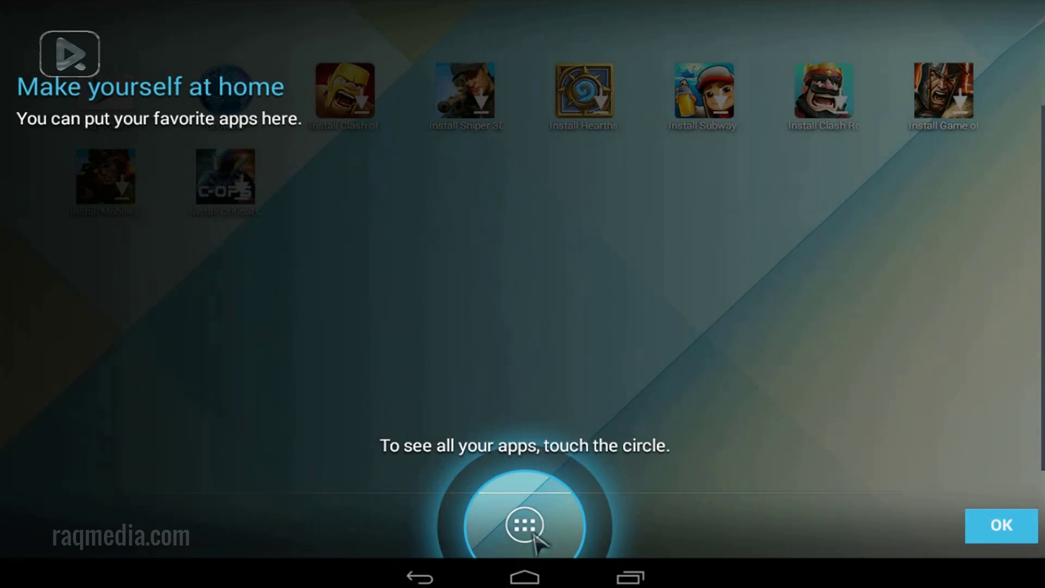
pyautogui.click(992, 531)
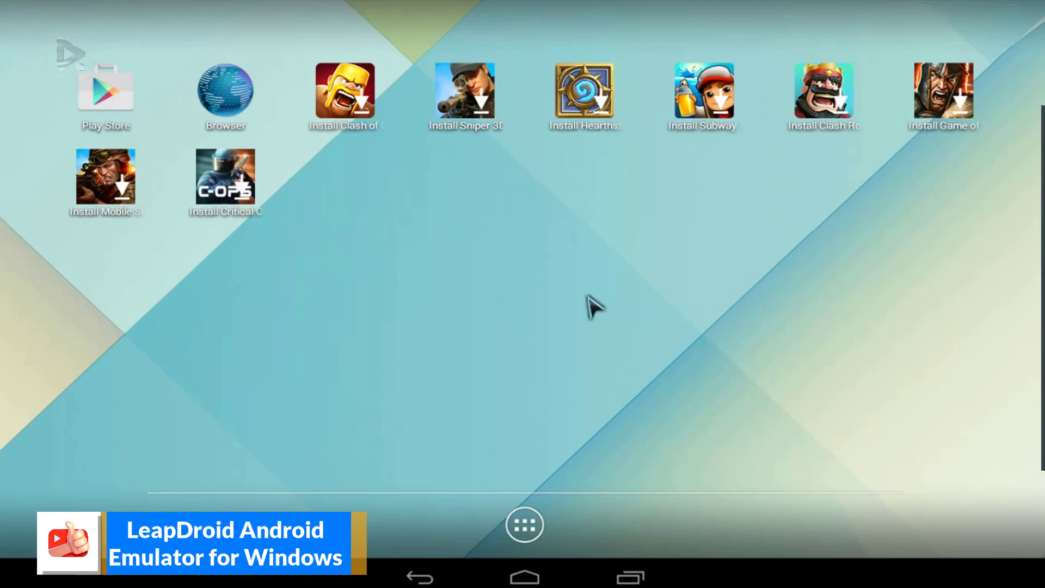
# Examine the emulator's side controls for power, volume, screenshot, back, home and recent apps.
pyautogui.moveTo(1034, 143)
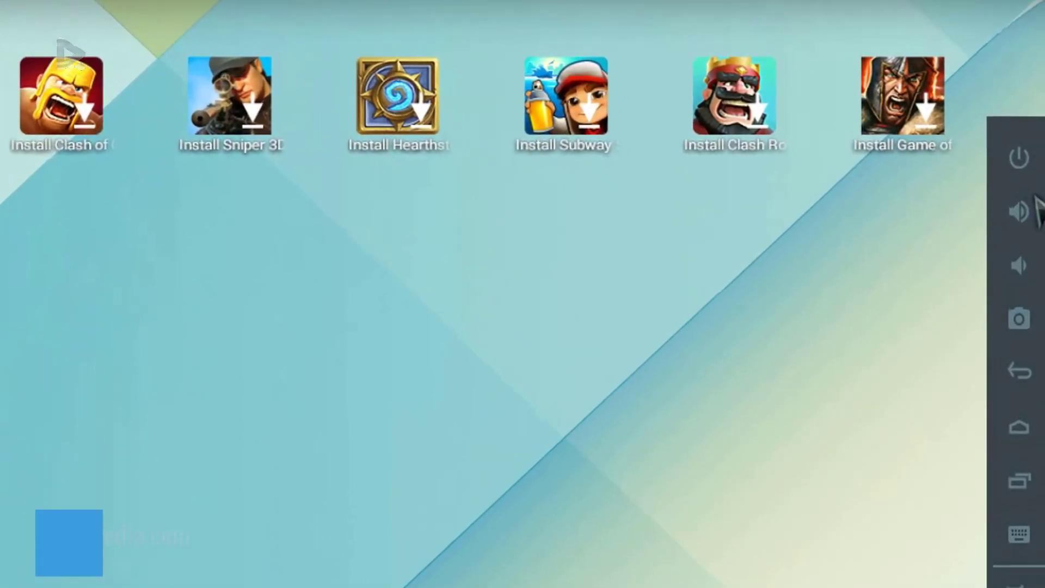
pyautogui.moveTo(1034, 163)
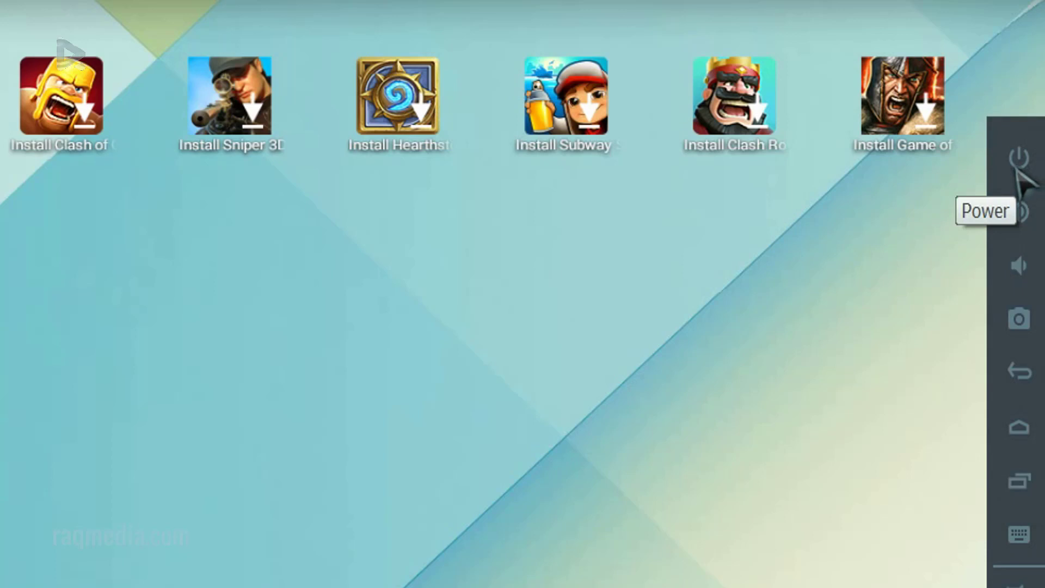
pyautogui.click(1025, 211)
pyautogui.click(1024, 267)
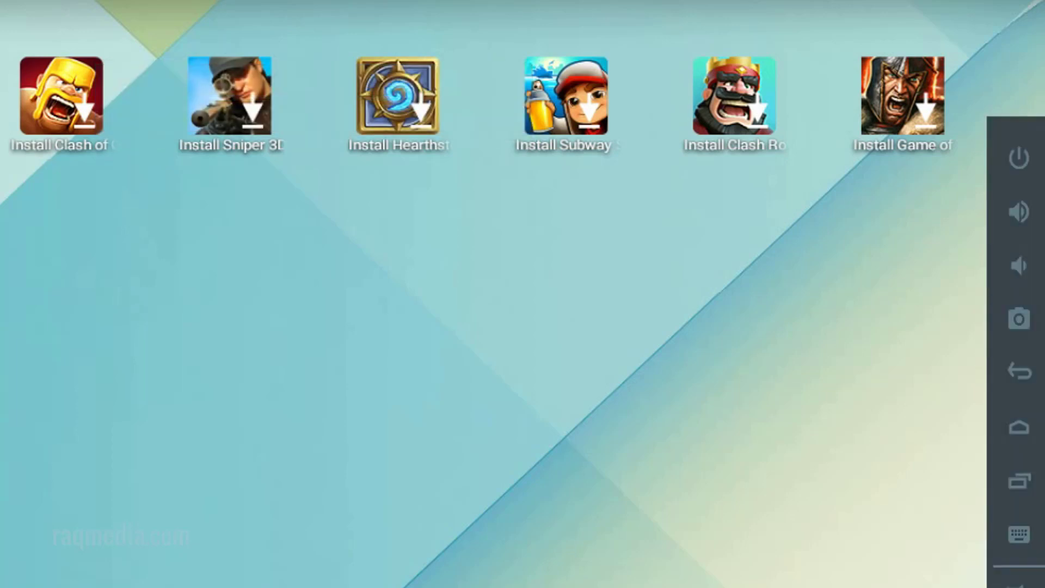
pyautogui.click(1019, 321)
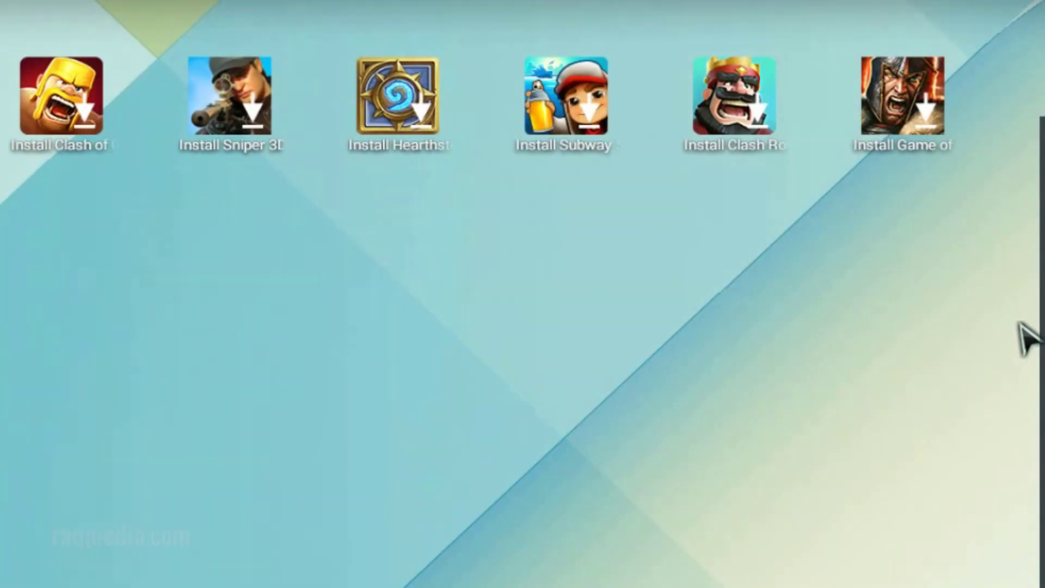
pyautogui.moveTo(1024, 339)
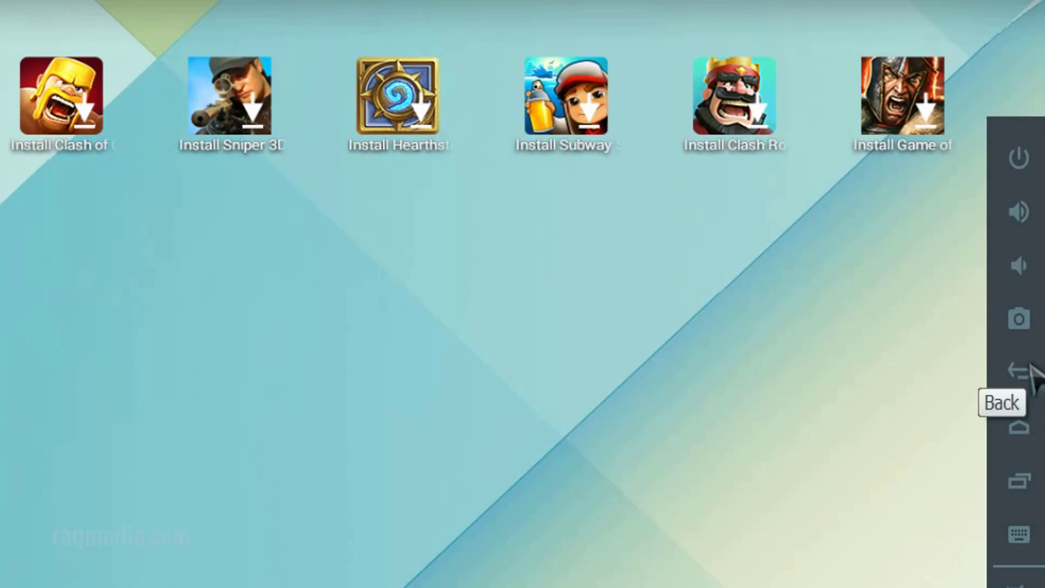
pyautogui.click(1026, 430)
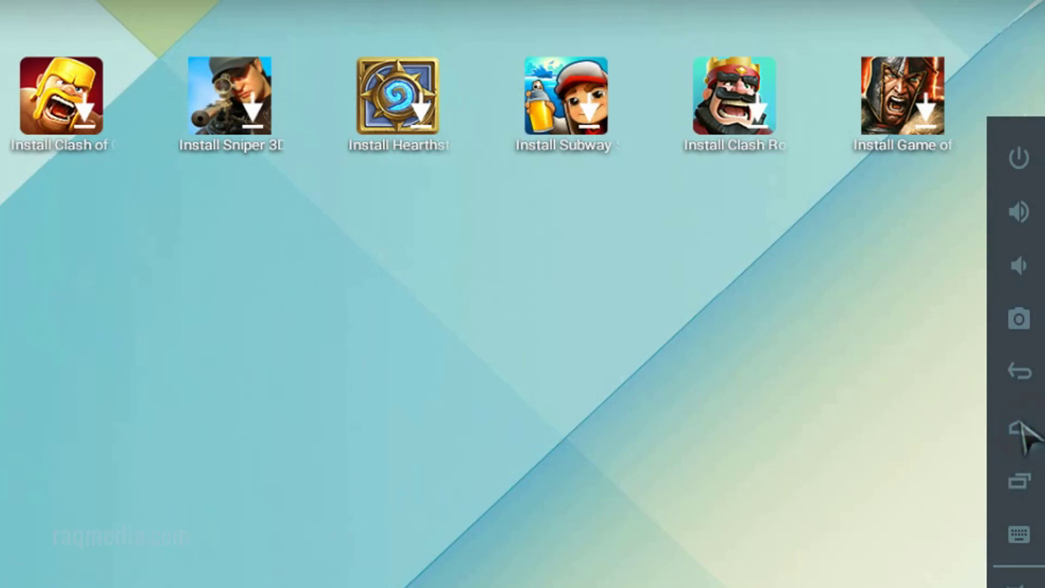
pyautogui.click(1032, 486)
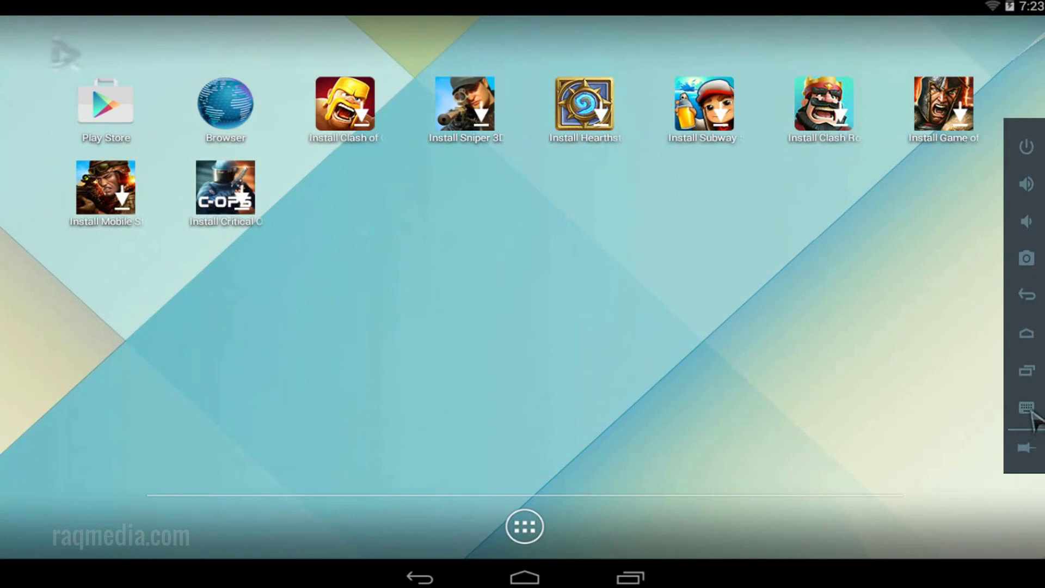
# Open the key mapping editor and read through the Quick Start Guide in its How to Use help.
pyautogui.click(1027, 409)
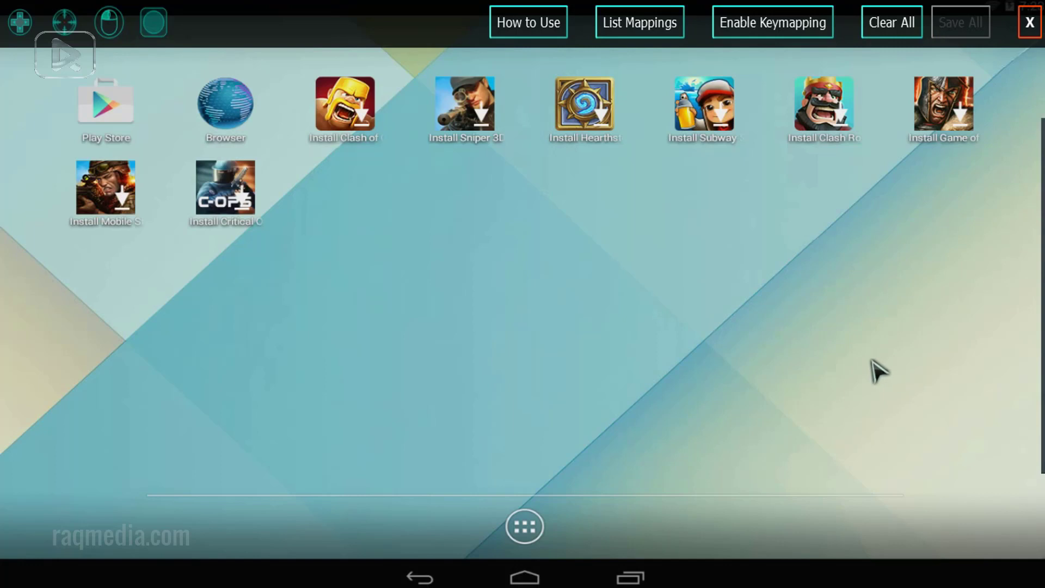
pyautogui.click(529, 24)
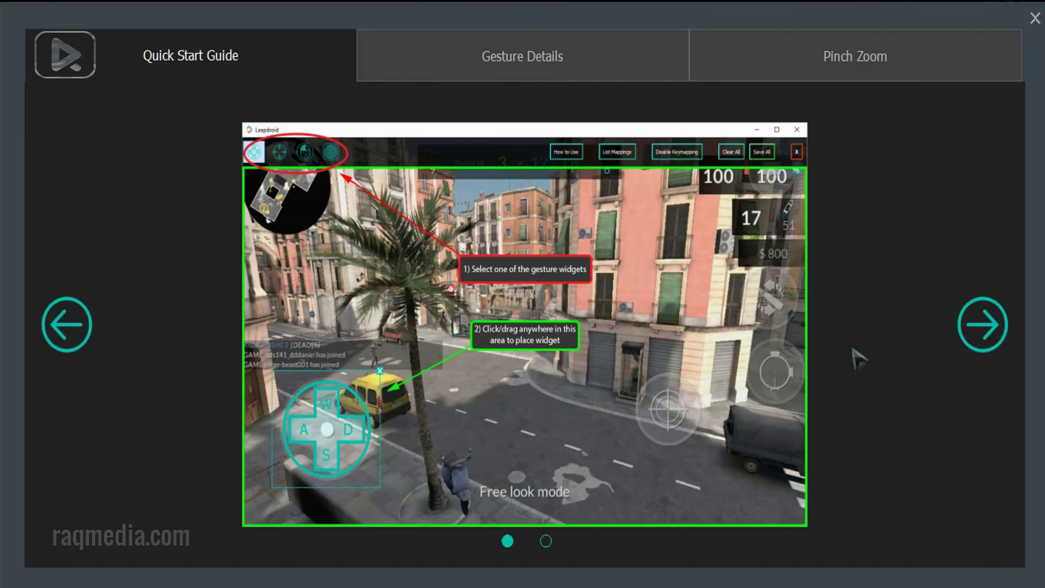
pyautogui.click(985, 327)
pyautogui.click(985, 330)
pyautogui.click(985, 331)
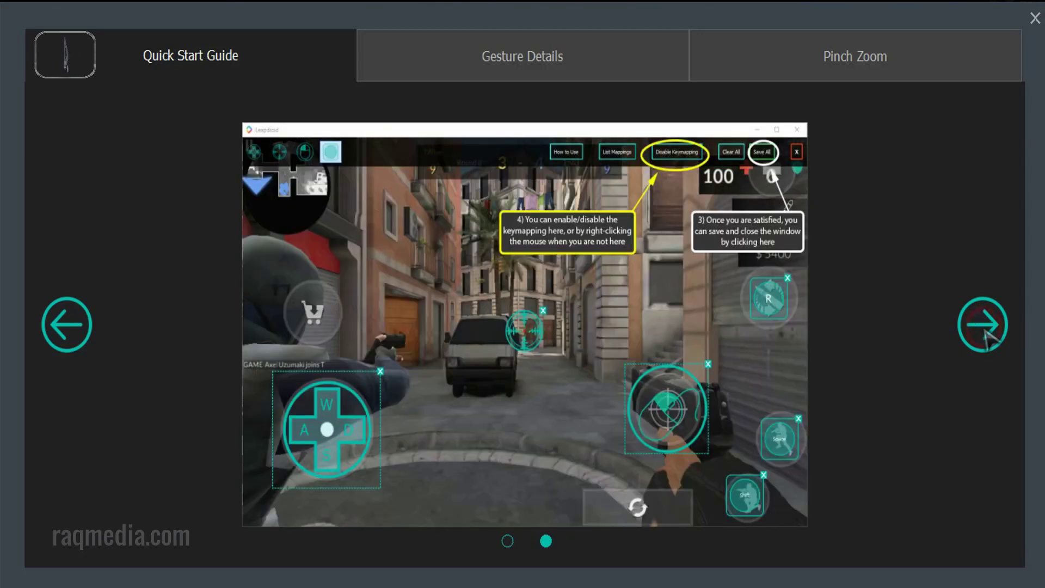
# Read the Gesture Details section of the key mapping guide.
pyautogui.click(560, 66)
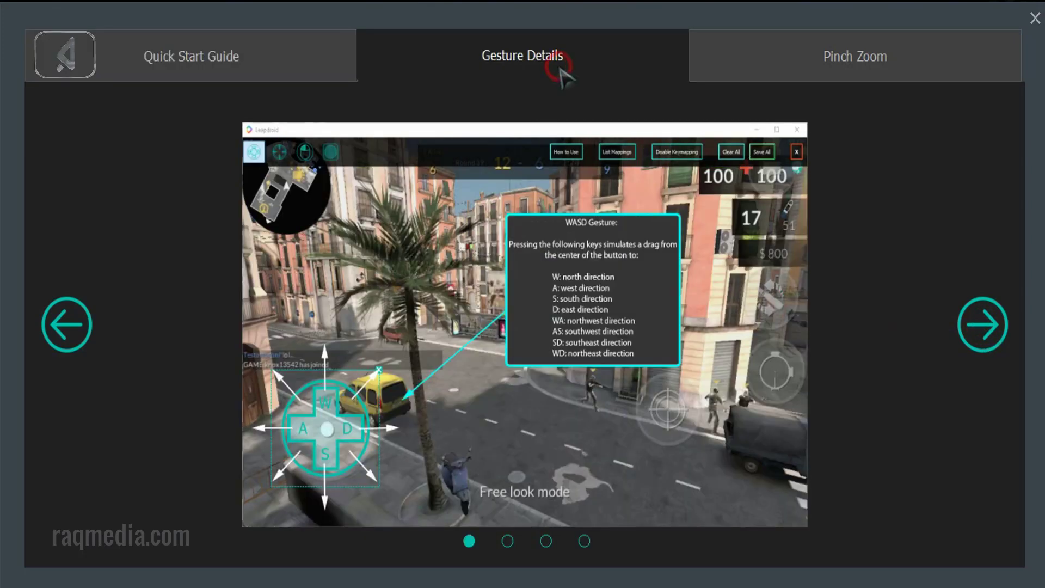
pyautogui.click(993, 328)
pyautogui.click(993, 328)
pyautogui.click(988, 327)
pyautogui.click(1001, 329)
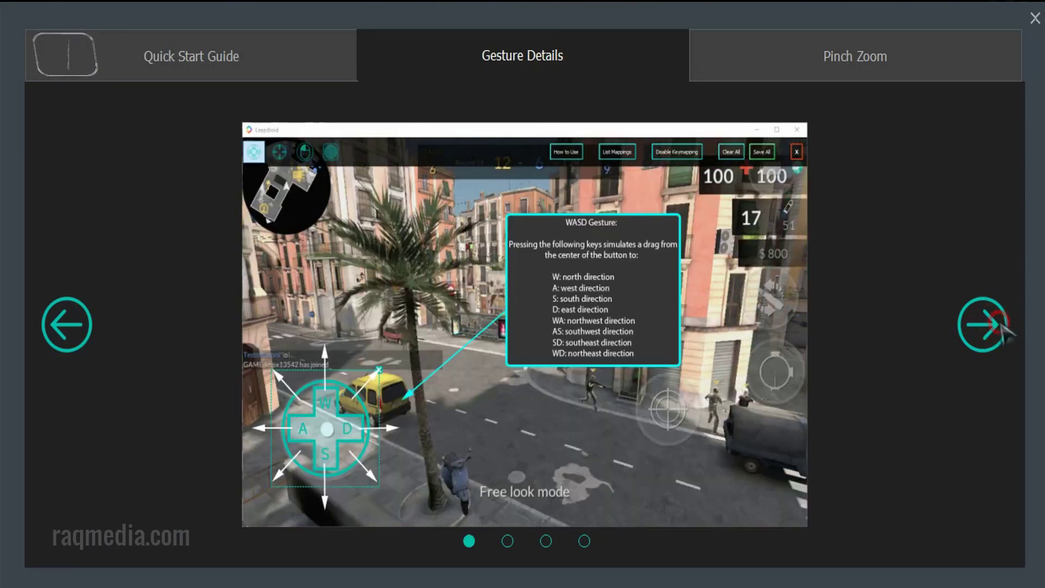
# View the guide's Pinch Zoom instructions, return to the Quick Start Guide and close the guide.
pyautogui.click(807, 45)
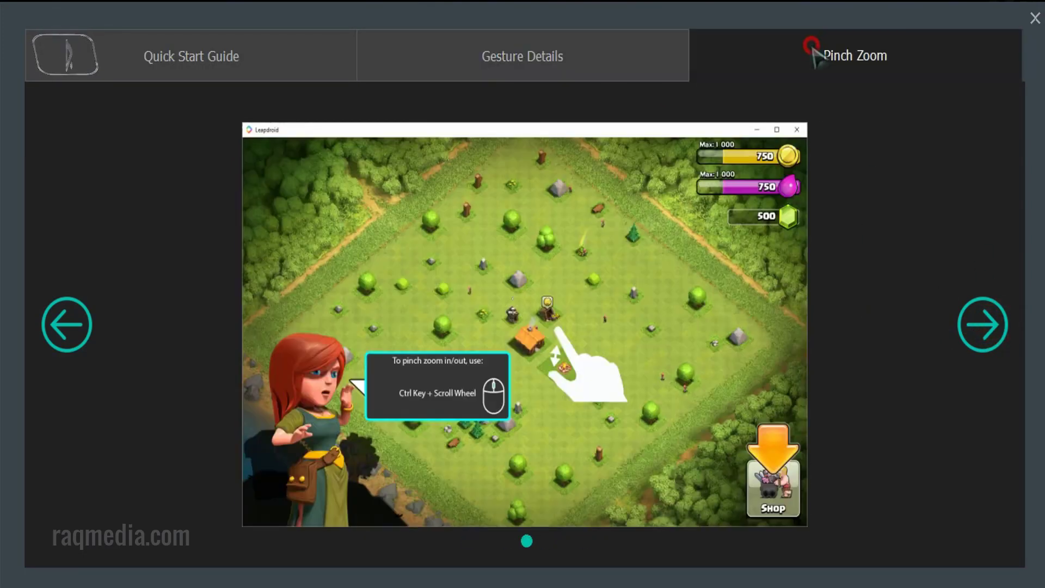
pyautogui.click(983, 326)
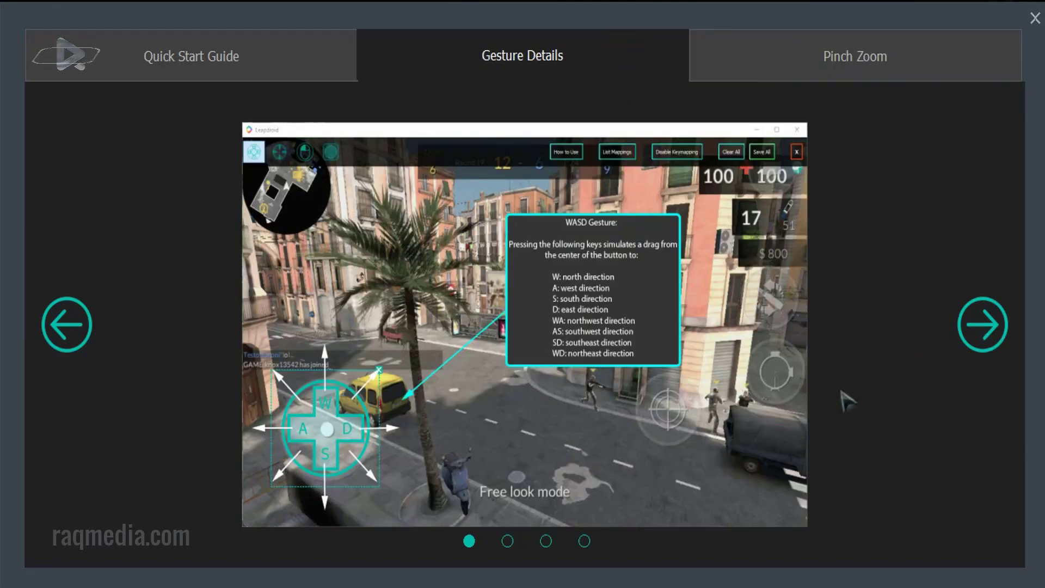
pyautogui.click(971, 333)
pyautogui.click(811, 54)
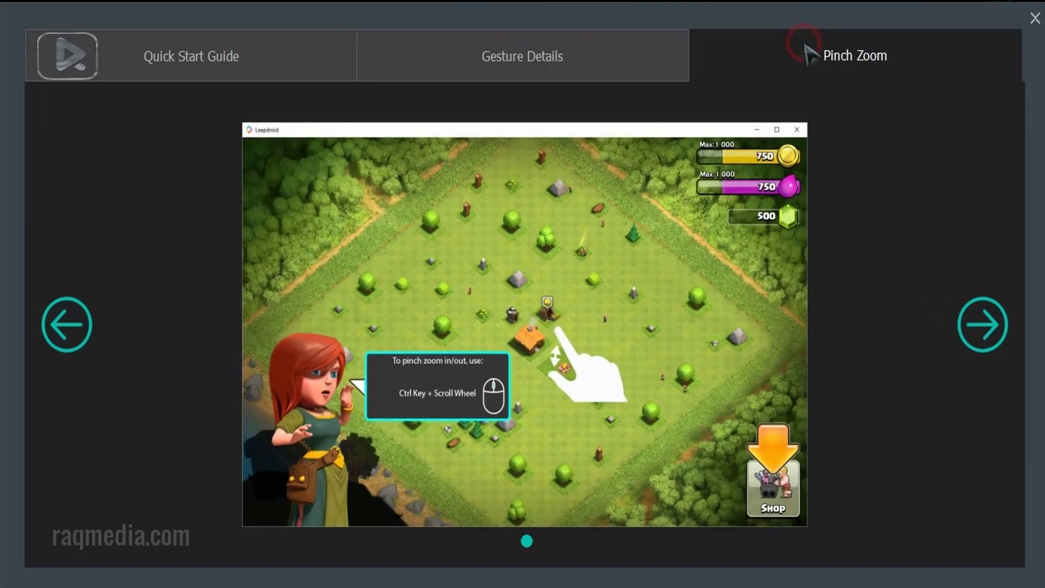
pyautogui.click(970, 326)
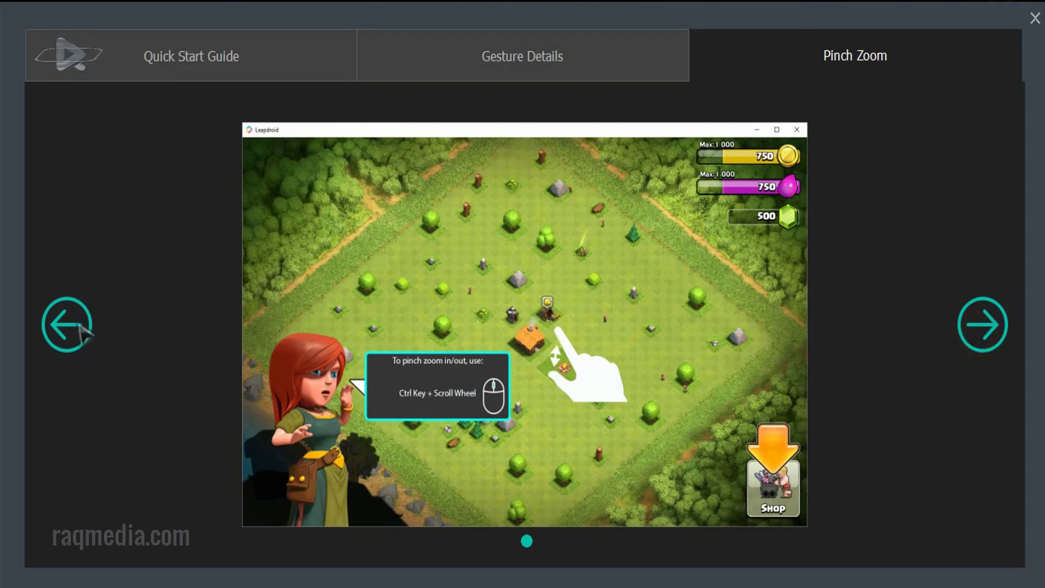
pyautogui.click(340, 54)
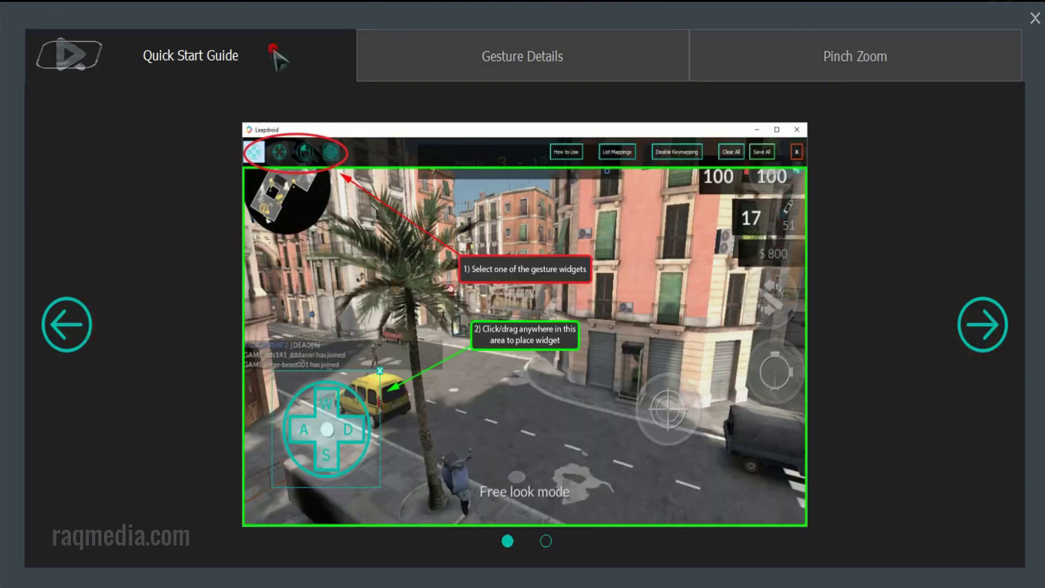
pyautogui.click(1034, 18)
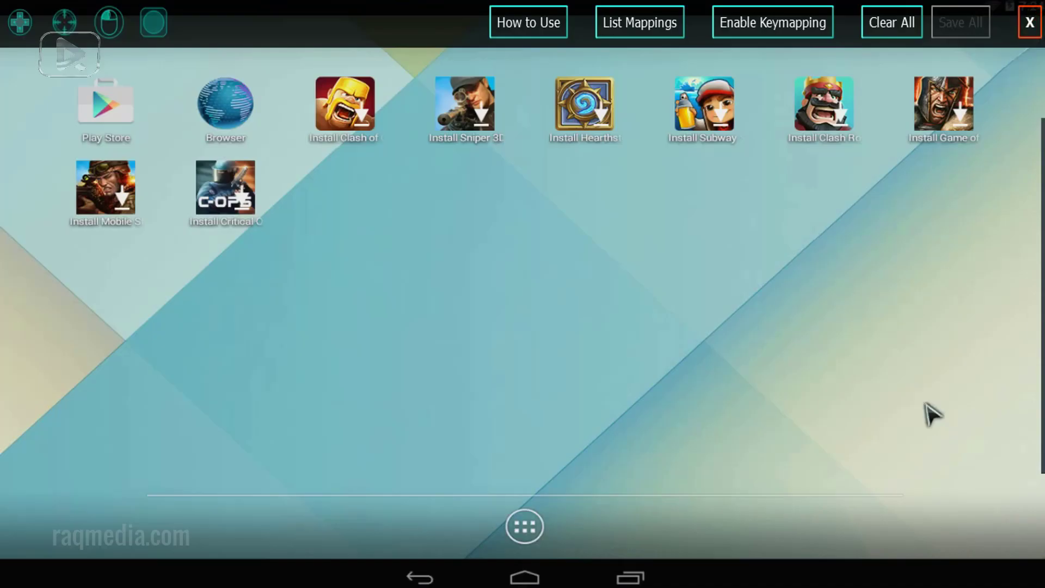
# Enable key mapping and disable it again.
pyautogui.click(782, 32)
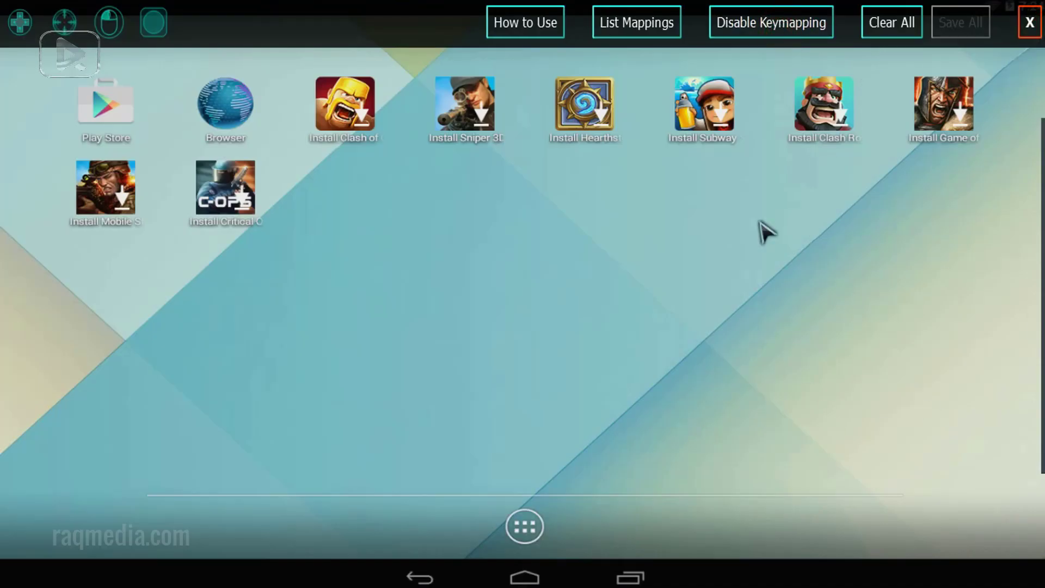
pyautogui.click(772, 30)
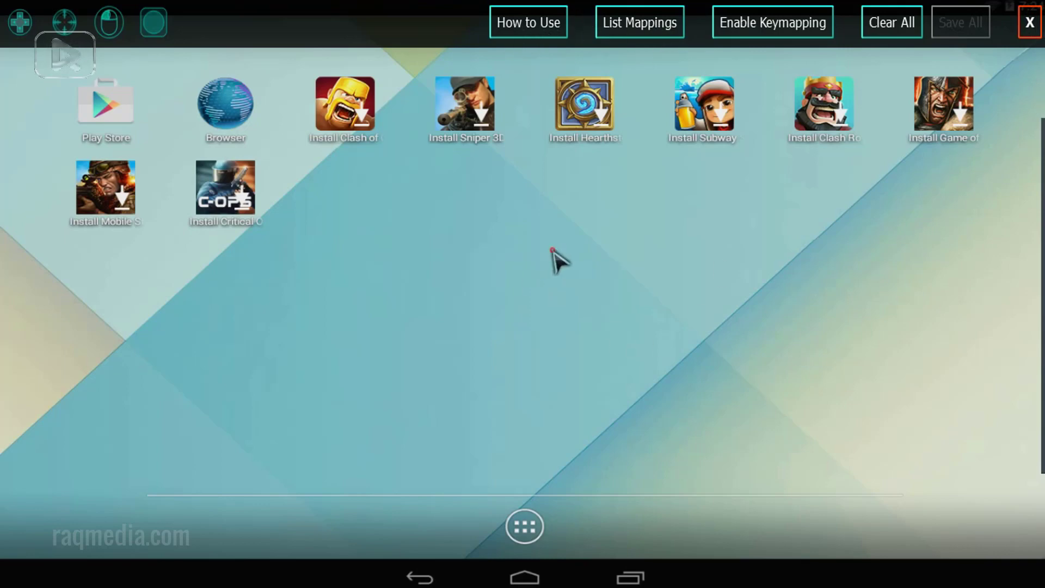
# Leave the key mapping editor and set the Android screen brightness to maximum from quick settings.
pyautogui.moveTo(1030, 25); pyautogui.dragTo(928, 228)
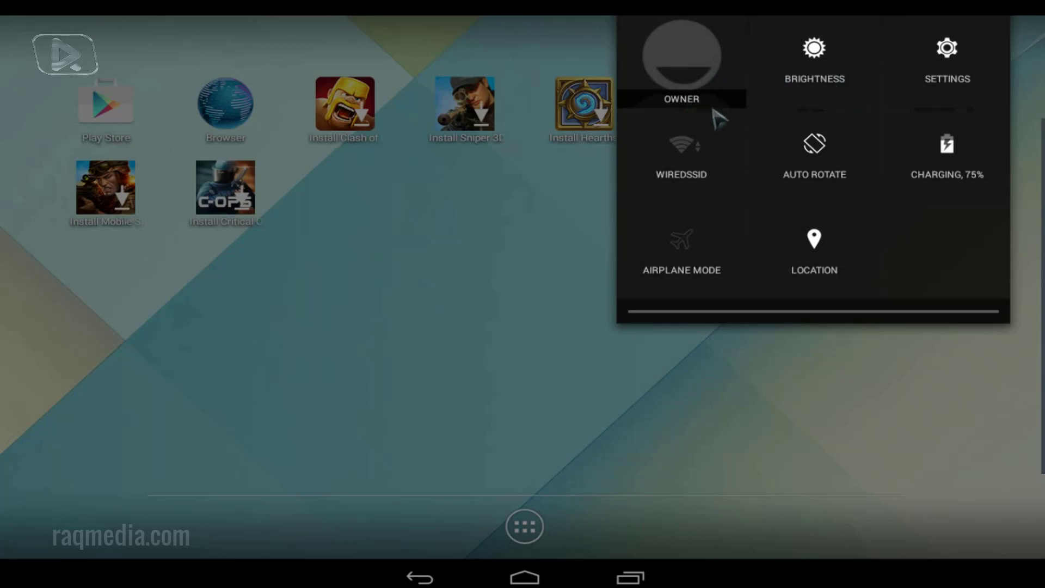
pyautogui.click(815, 49)
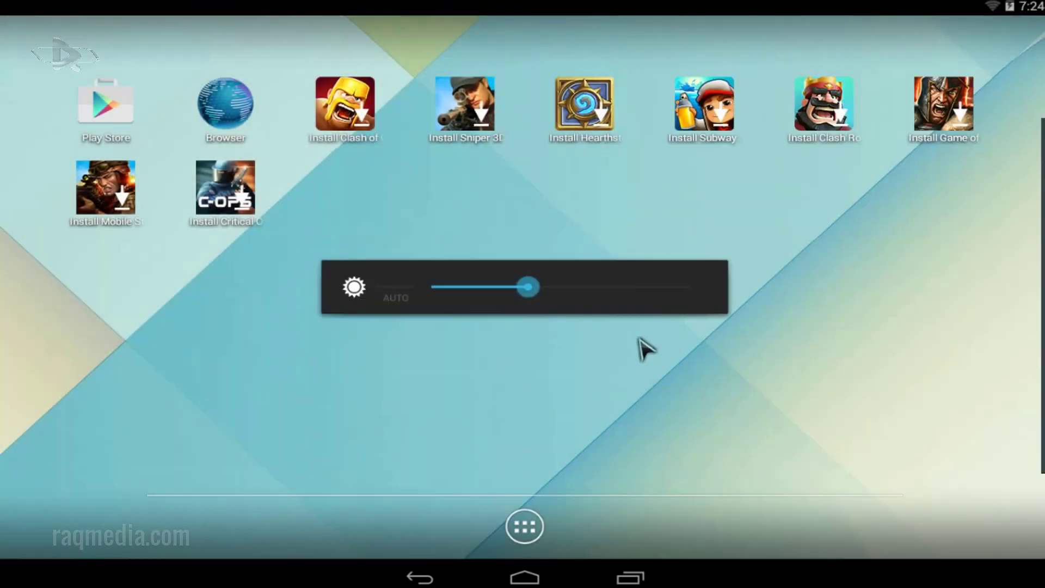
pyautogui.moveTo(541, 299); pyautogui.dragTo(707, 305)
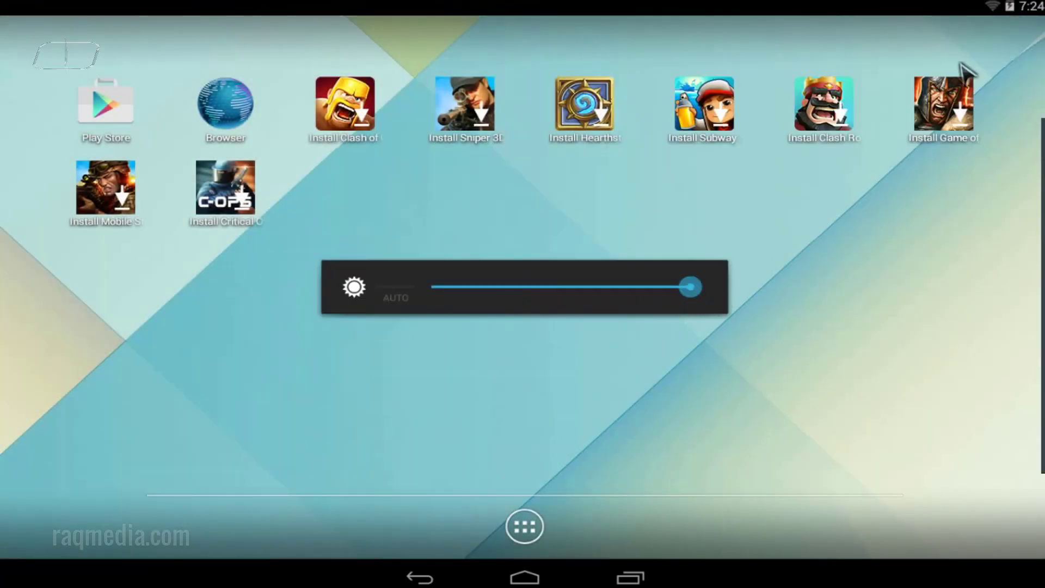
# Open the Android Location settings from quick settings and switch location off.
pyautogui.moveTo(882, 25); pyautogui.dragTo(821, 262)
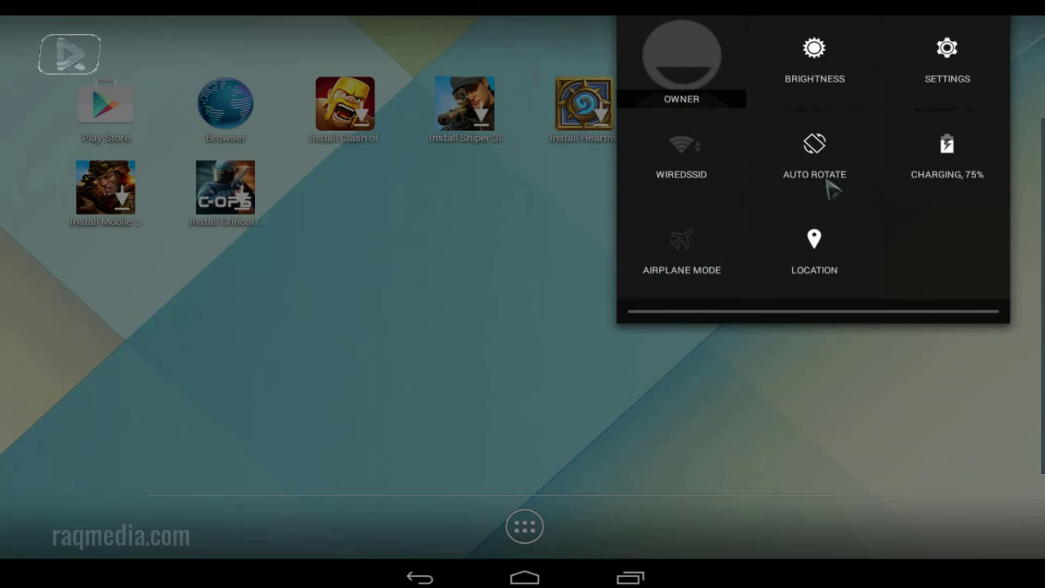
pyautogui.click(819, 261)
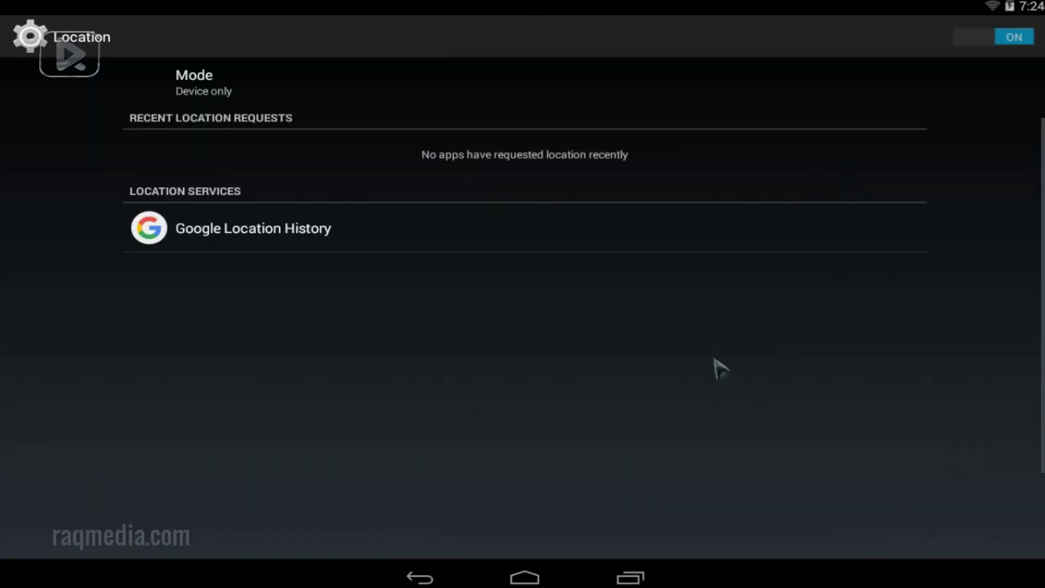
pyautogui.click(969, 45)
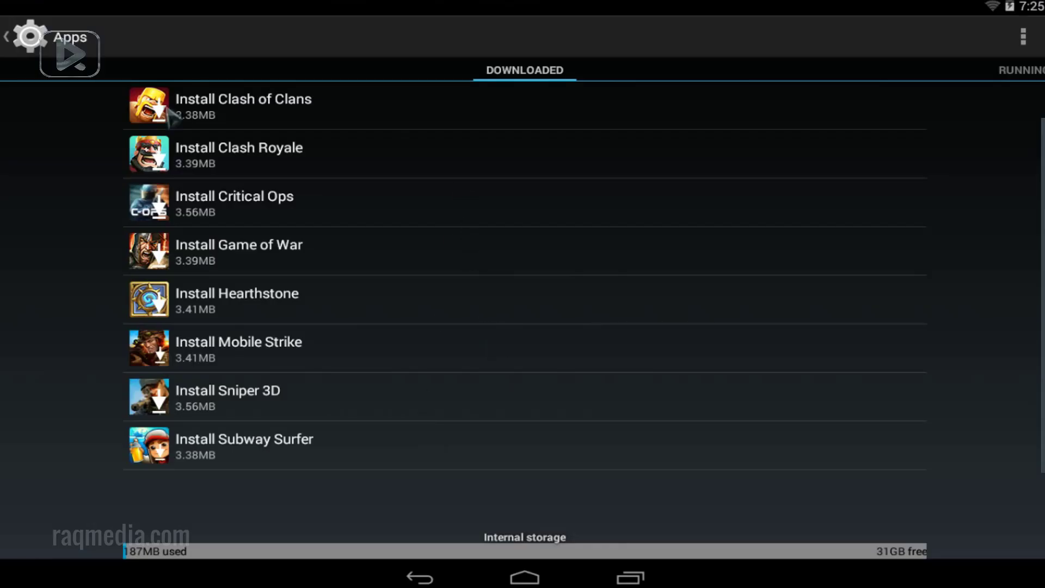
# Return from the Apps list to the main Settings and view the additional Wireless & networks options.
pyautogui.click(8, 36)
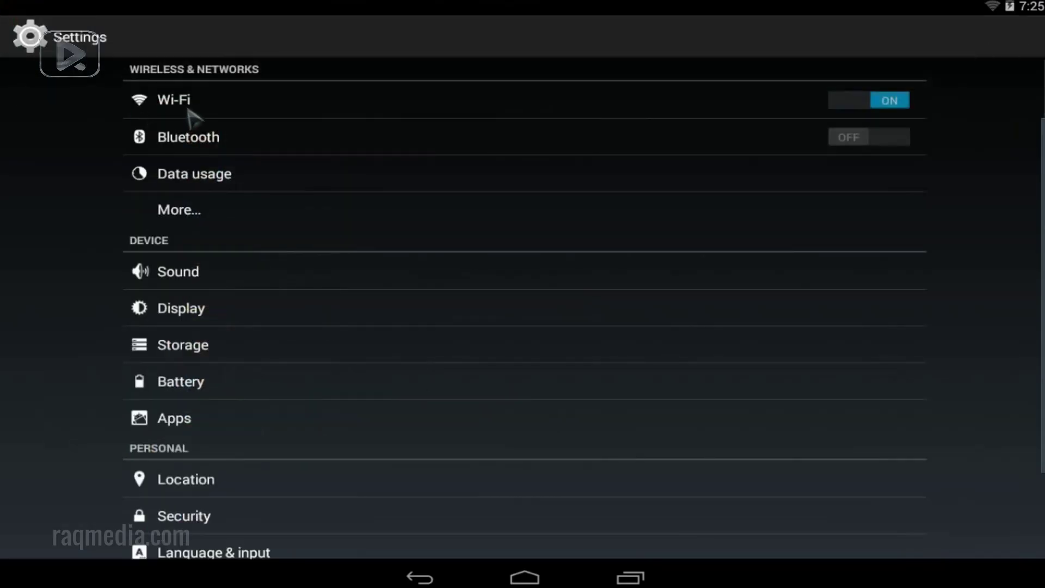
pyautogui.click(206, 211)
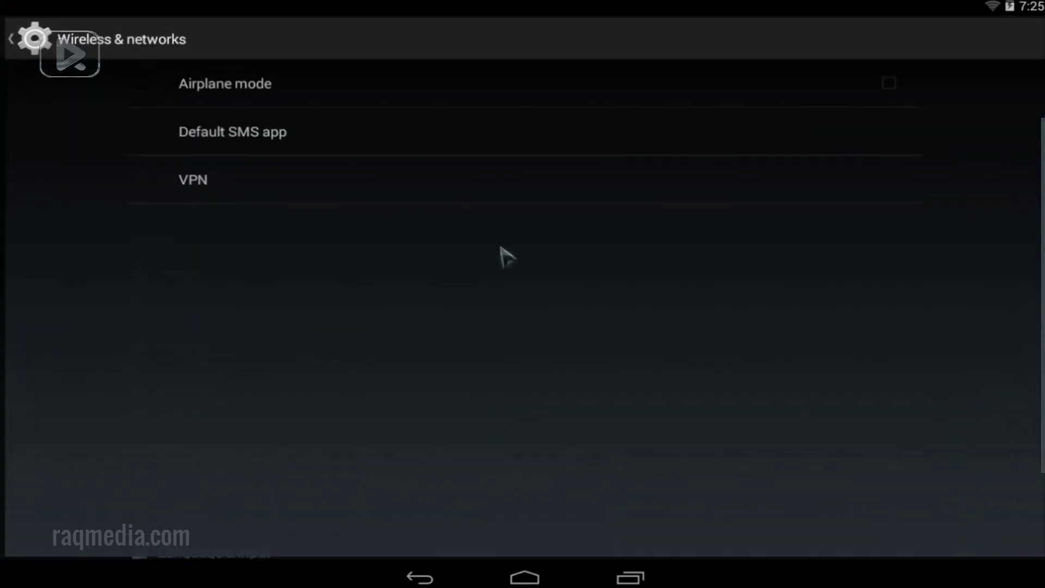
# Leave the Wireless & networks options, view the internal storage breakdown, and return to the main Settings list.
pyautogui.click(8, 36)
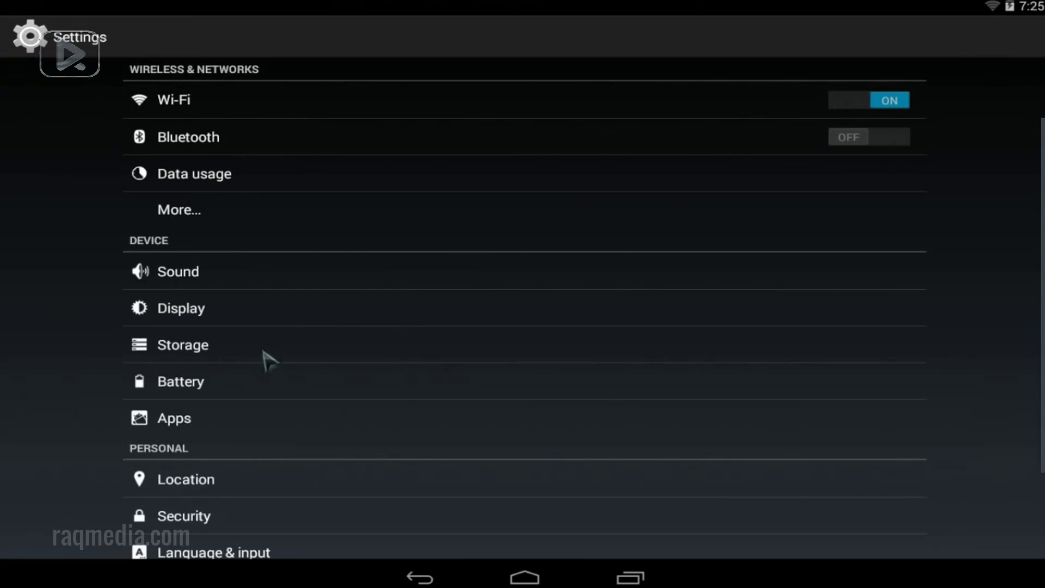
pyautogui.click(284, 348)
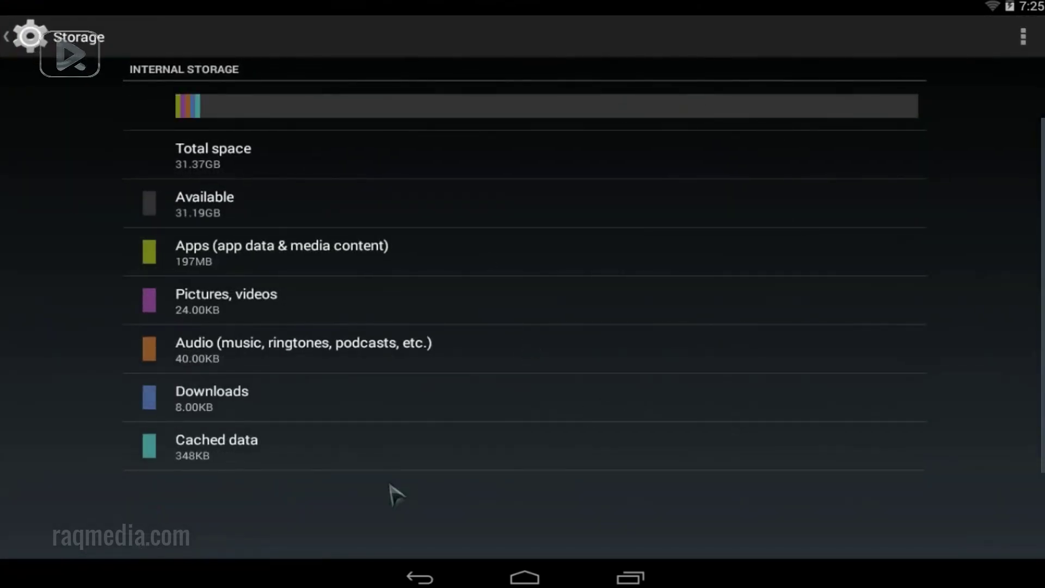
pyautogui.click(8, 38)
# Return to the Android home screen and switch the emulator from full-screen back to windowed mode.
pyautogui.moveTo(1041, 383)
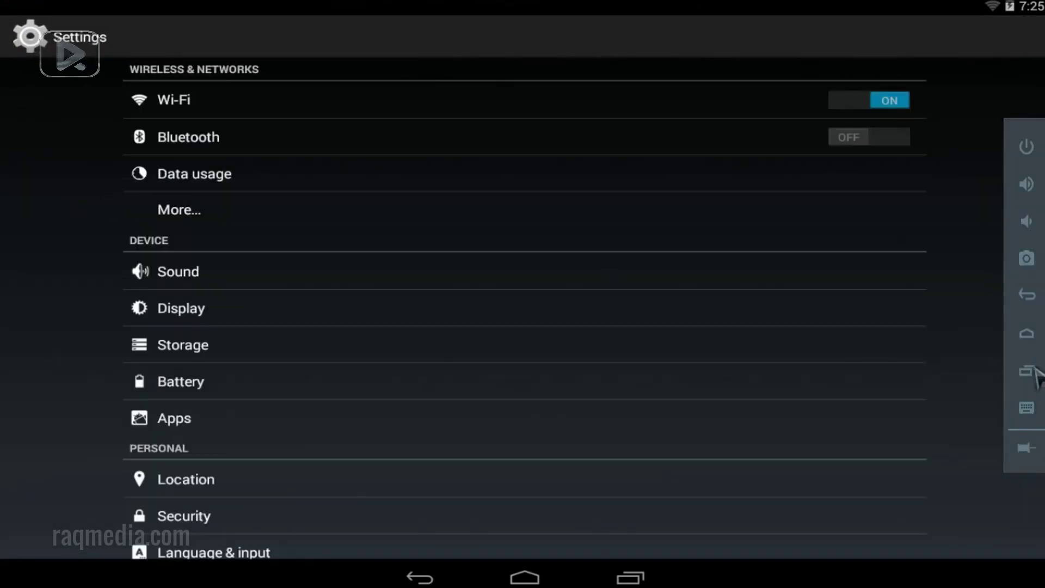
pyautogui.click(1027, 333)
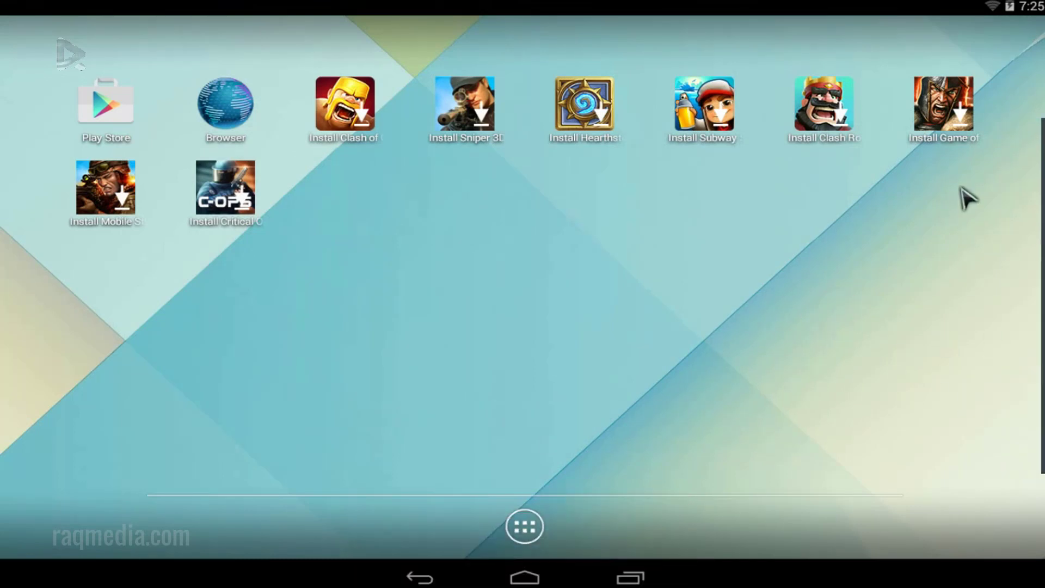
pyautogui.moveTo(1034, 149)
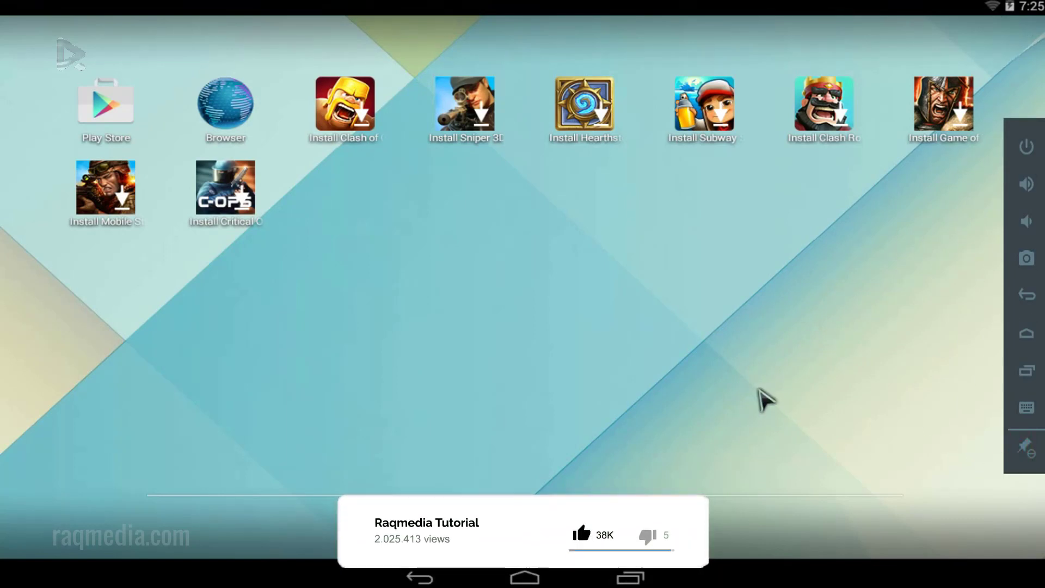
pyautogui.click(833, 307)
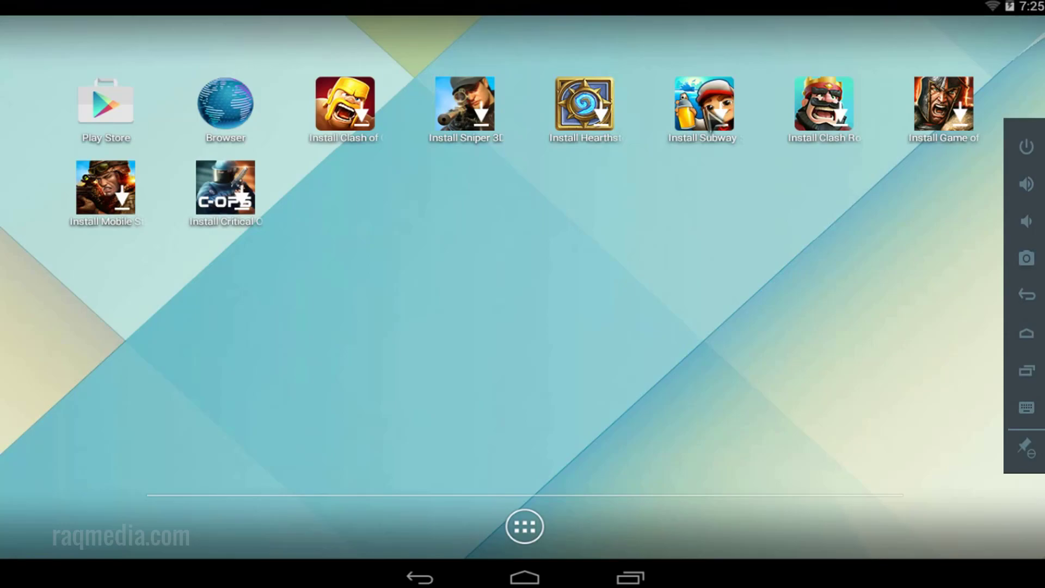
pyautogui.press('F11')
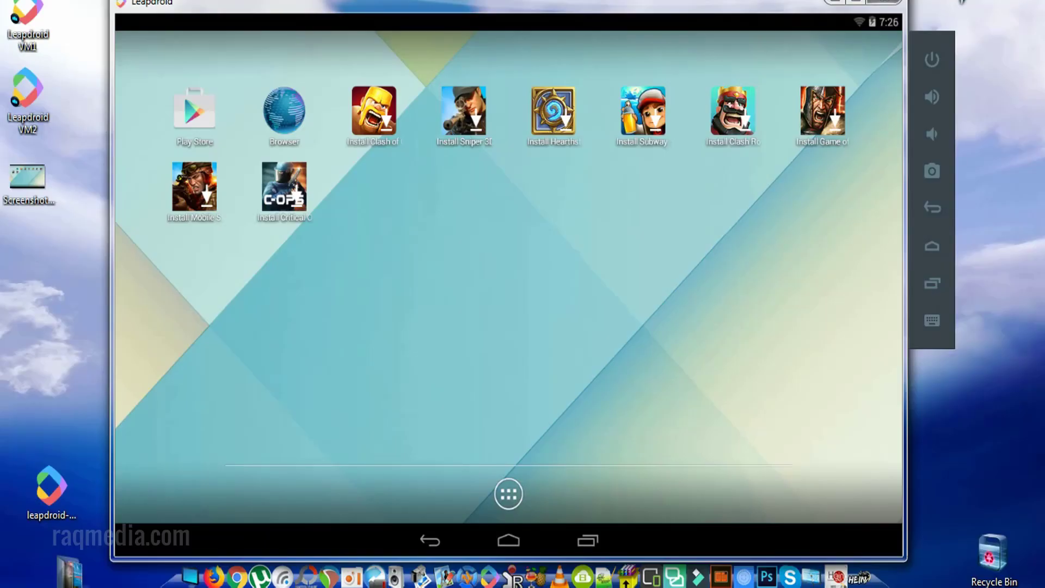